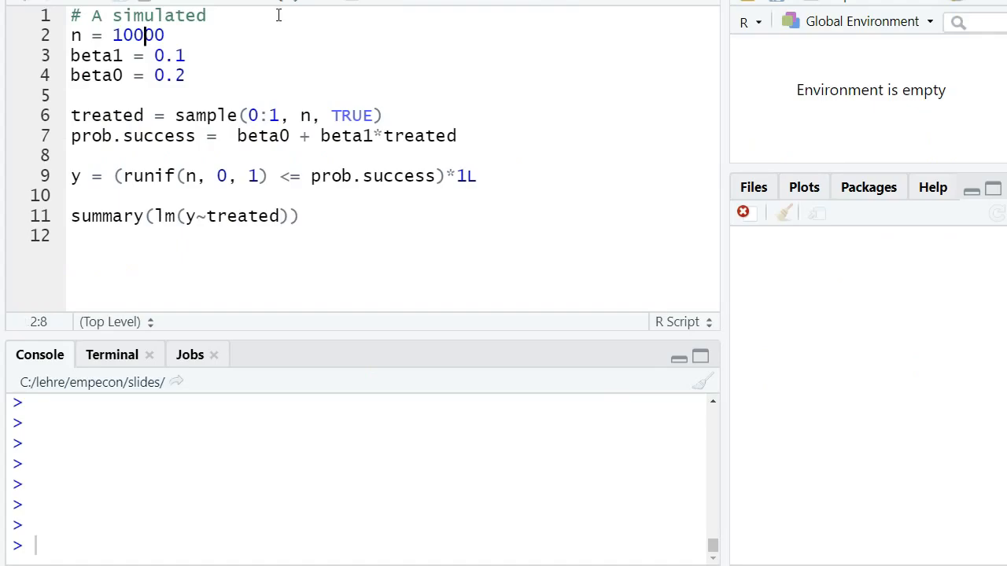
- Run the n, beta1 and beta0 assignment lines into the console
key("ctrl+Return")
key("ctrl+Return")
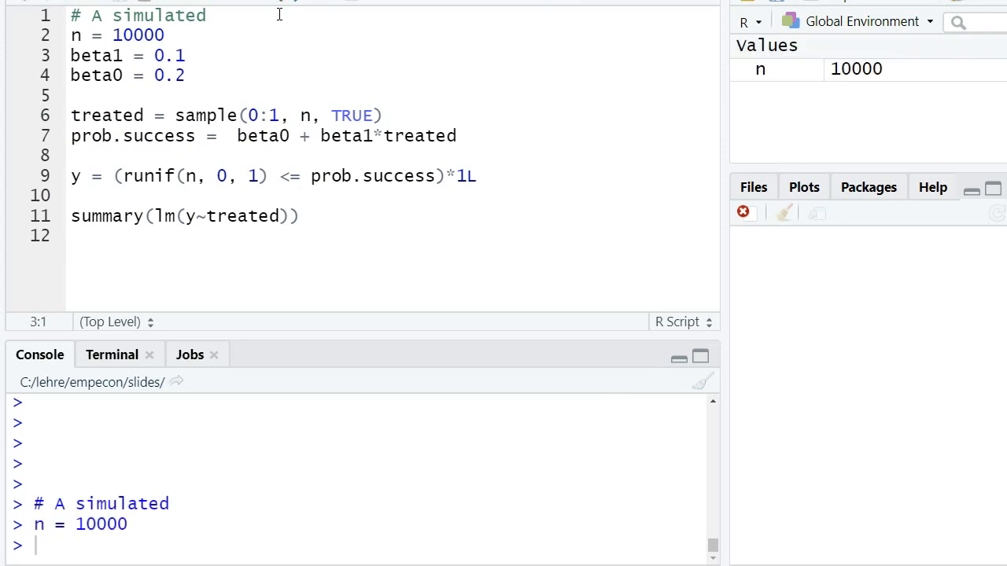
key("ctrl+Return")
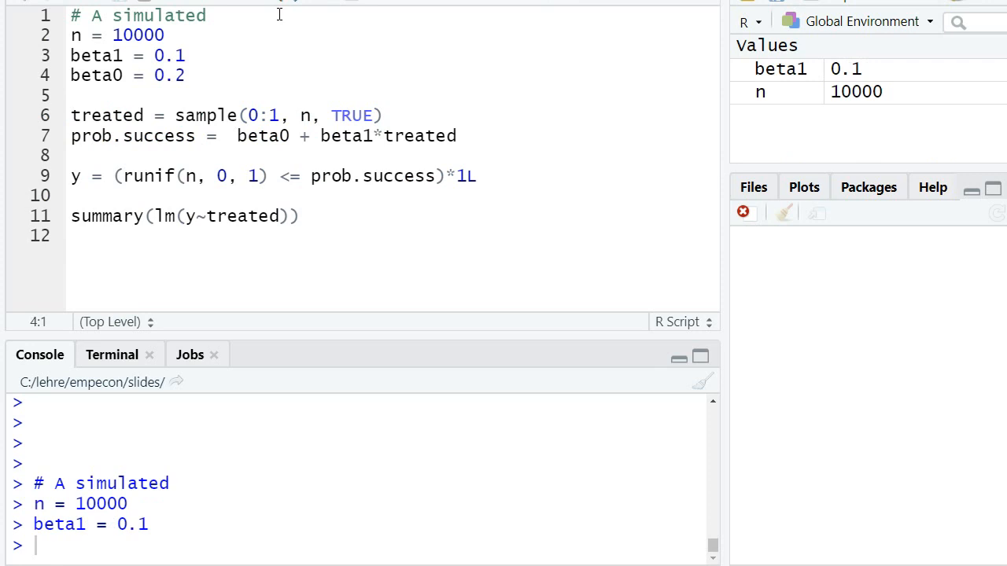
key("ctrl+Return")
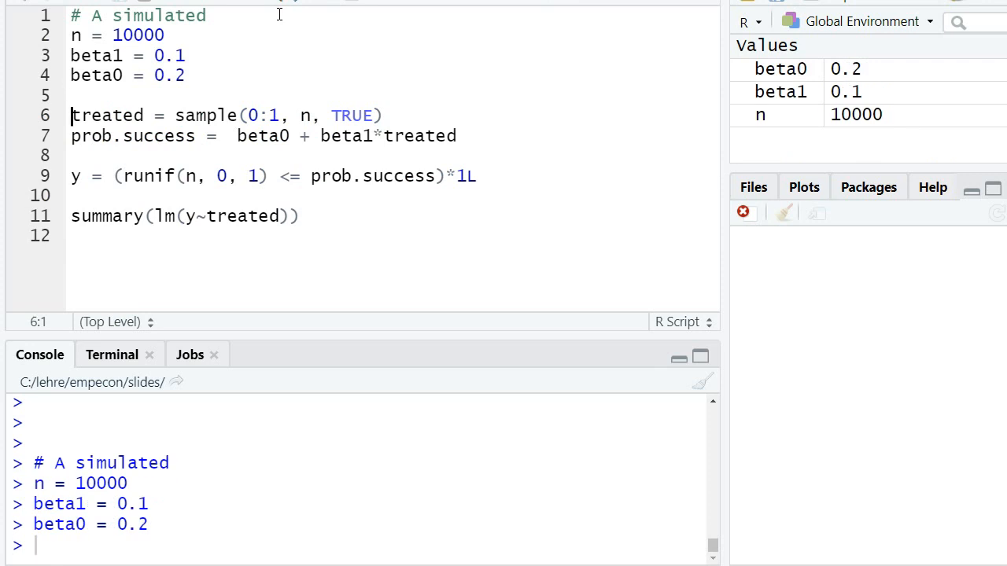
key("ctrl+Return")
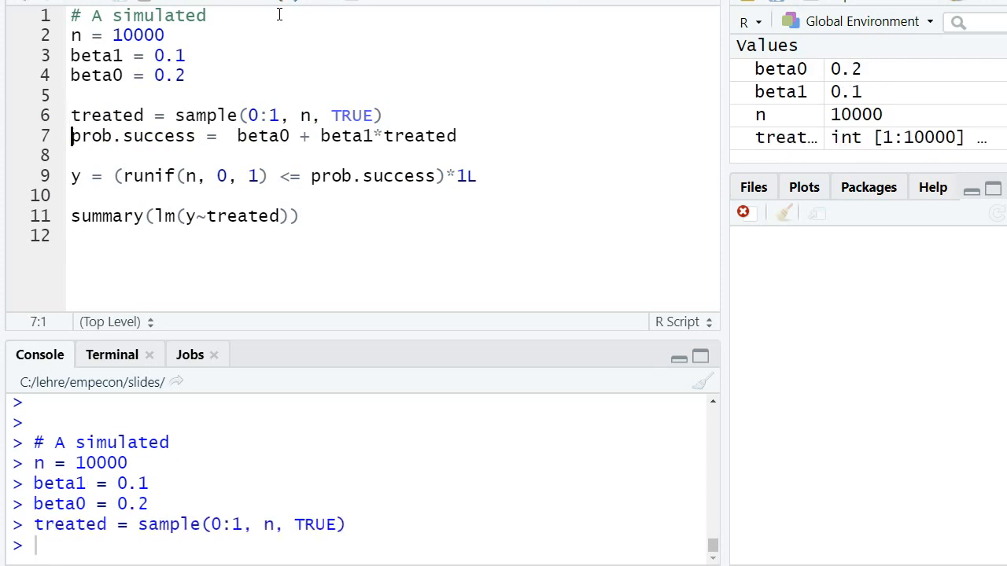
- Generate the treated vector and print its values in the console
left_click(145, 117)
key("shift+Left")
key("shift+Left")
key("shift+Left")
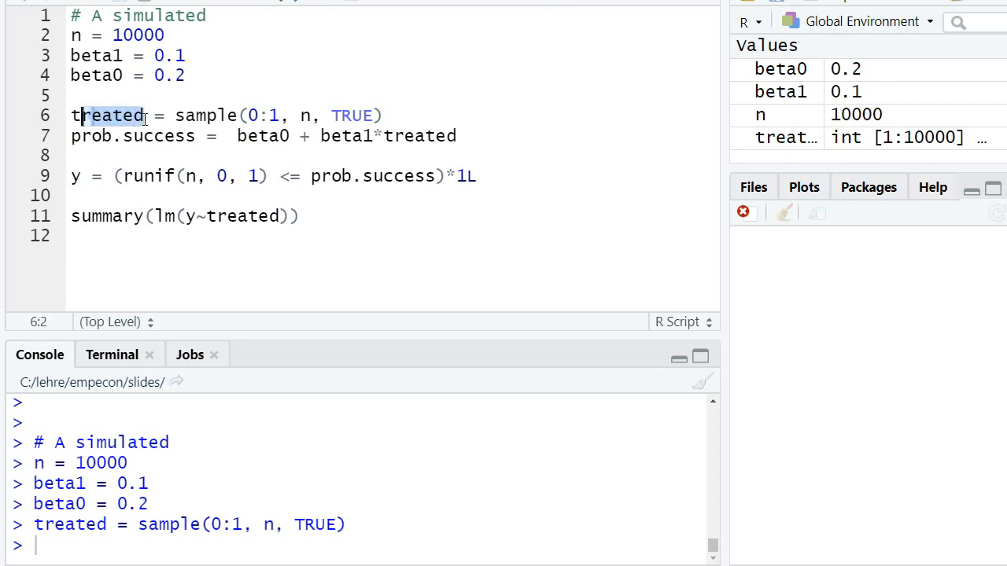
key("ctrl+Return")
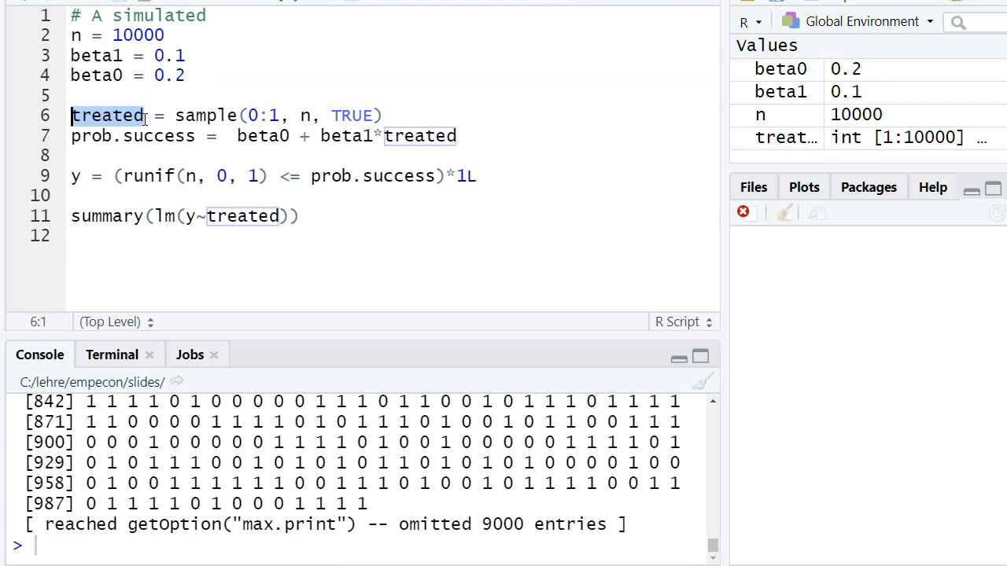
key("Down")
key("Up")
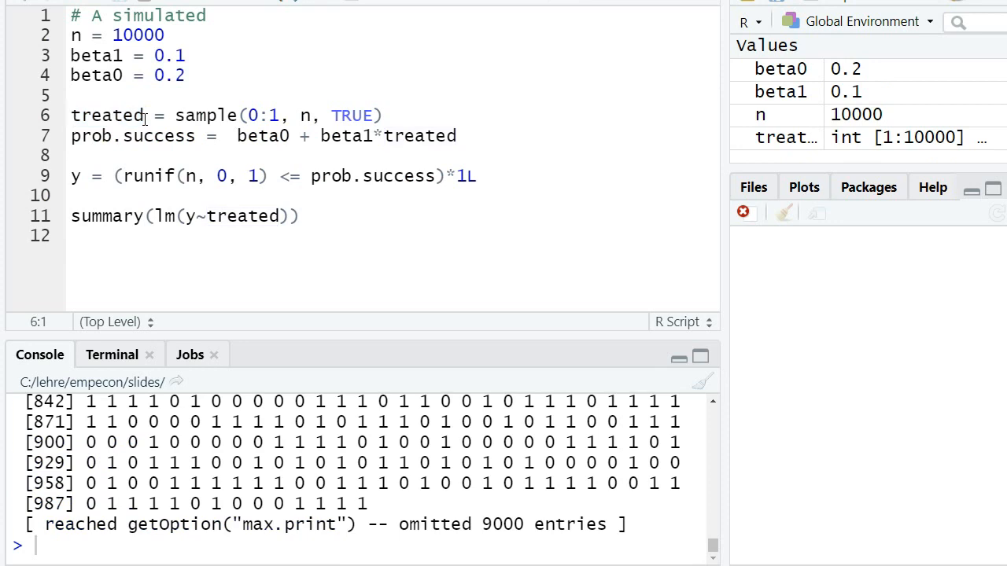
key("Right")
key("Right")
key("Right")
key("Right")
key("Right")
key("ctrl+Right")
key("ctrl+Right")
key("Right")
key("Right")
key("Left")
key("Left")
key("Left")
key("Right")
key("Right")
key("Right")
key("Down")
- Compute prob.success and print its 0.2 and 0.3 values in the console
key("ctrl+Return")
key("Up")
key("Home")
key("shift+Right")
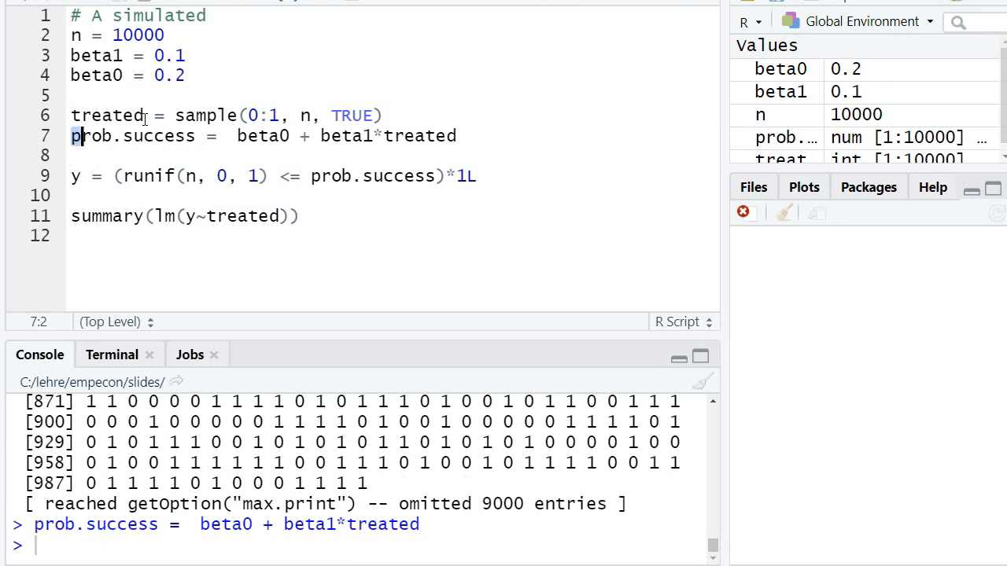
key("shift+Right")
key("shift+Right")
key("shift+Right")
key("ctrl+shift+Right")
key("shift+Right")
key("shift+Left")
key("ctrl+Return")
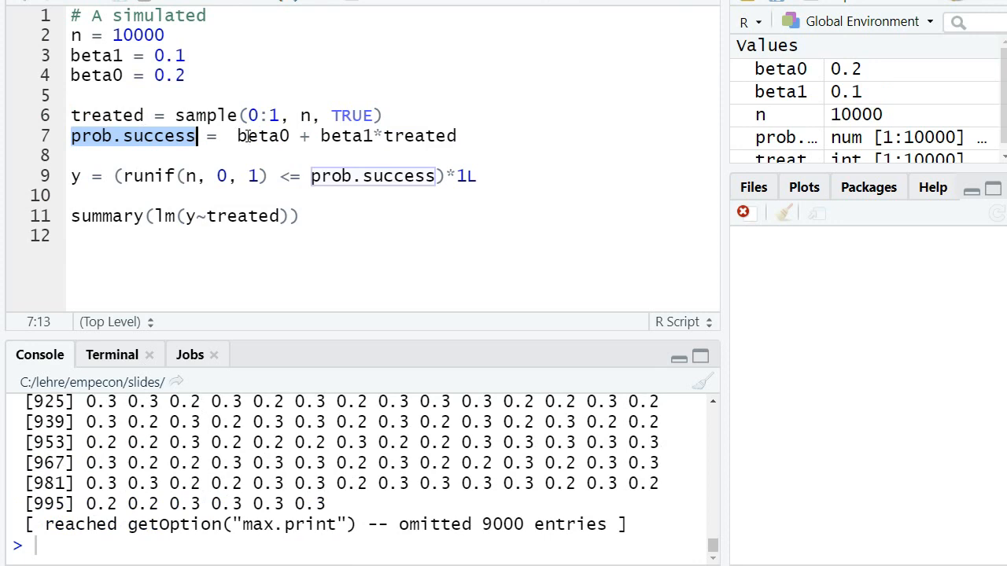
- Inspect the beta0 line and select its 0.2 value
left_click(191, 75)
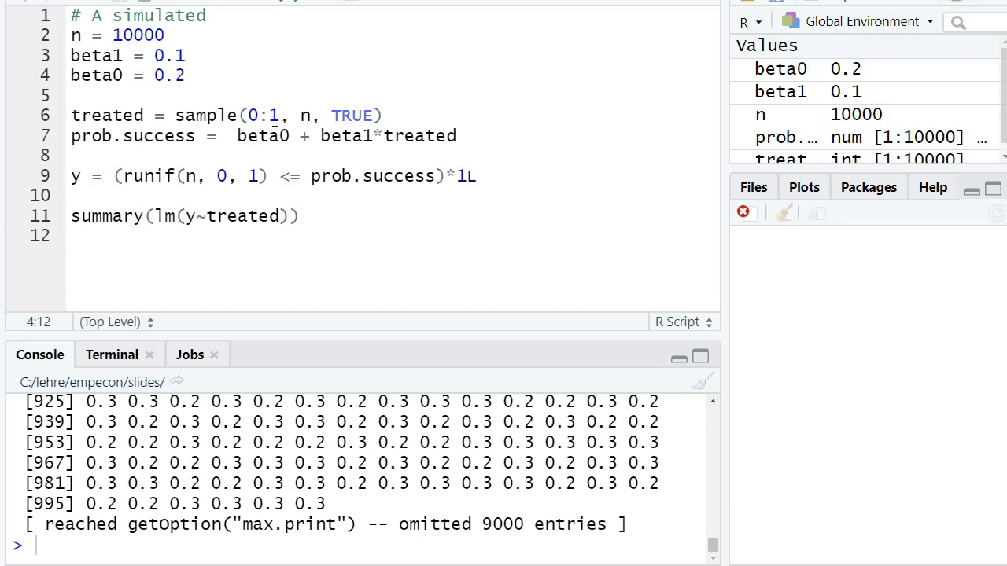
left_click(299, 136)
left_click(189, 75)
double_click(169, 75)
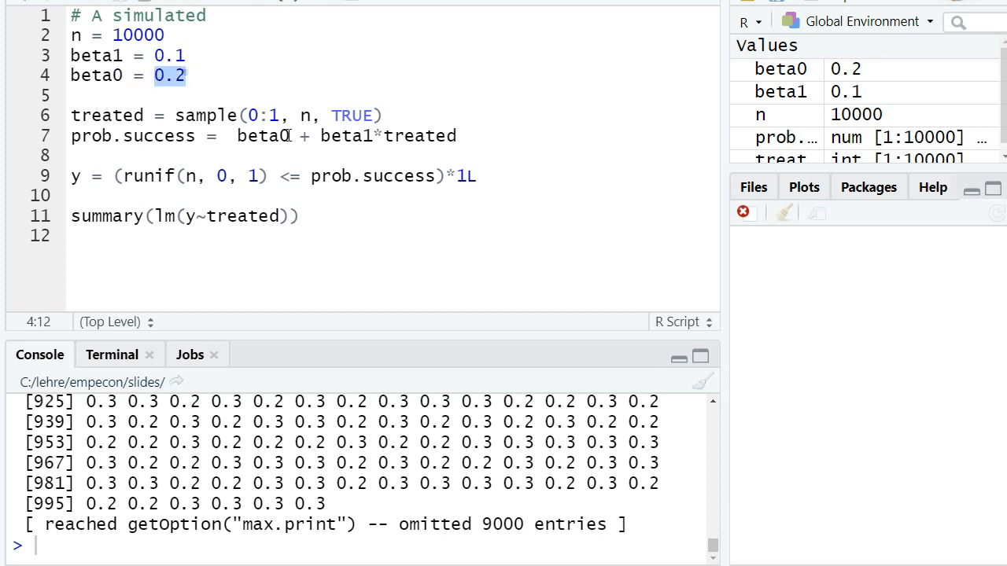
- Run the y assignment and print the y vector in the console
left_click(73, 176)
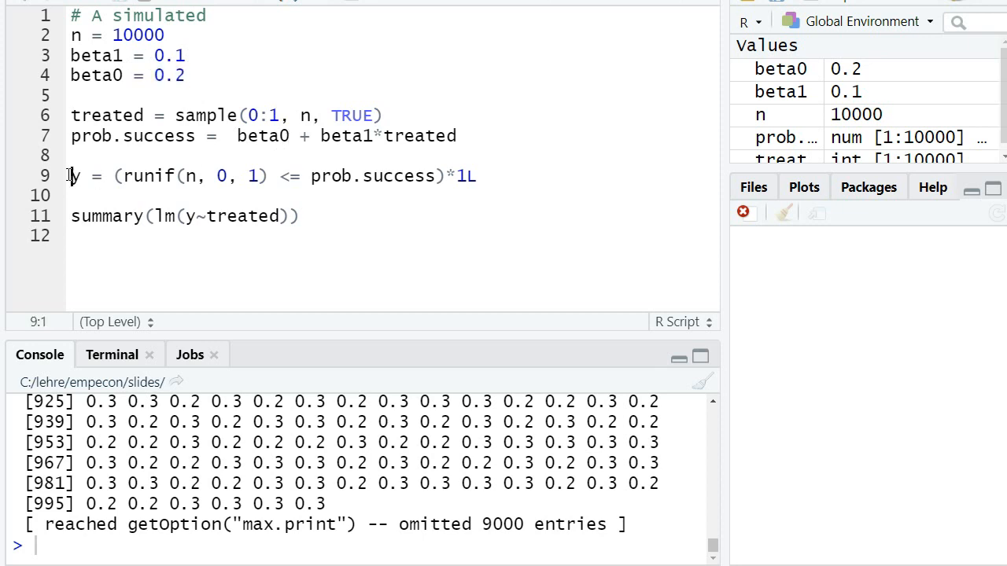
key("ctrl+Return")
key("Up")
key("shift+Right")
key("ctrl+Return")
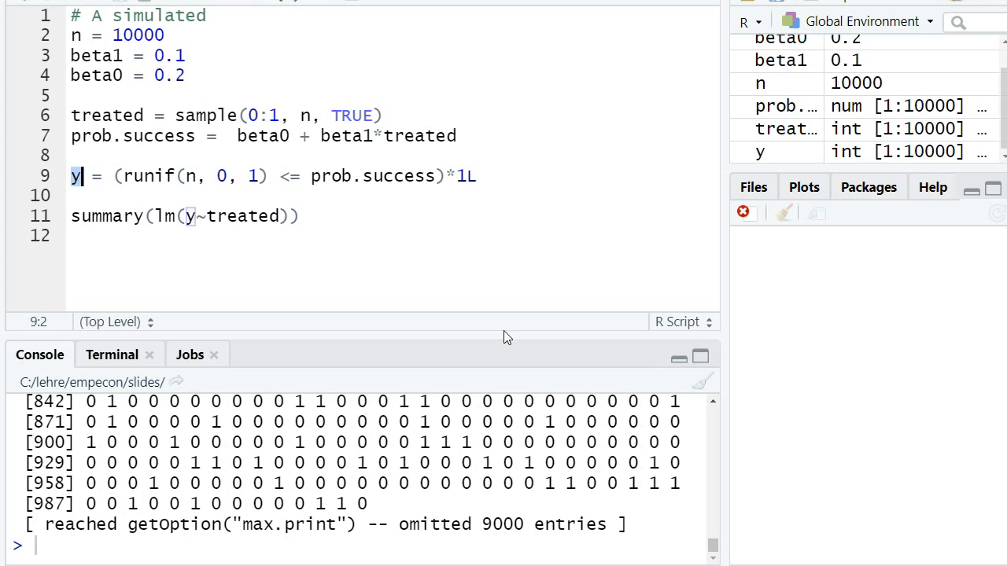
left_click(79, 176)
mouse_move(148, 176)
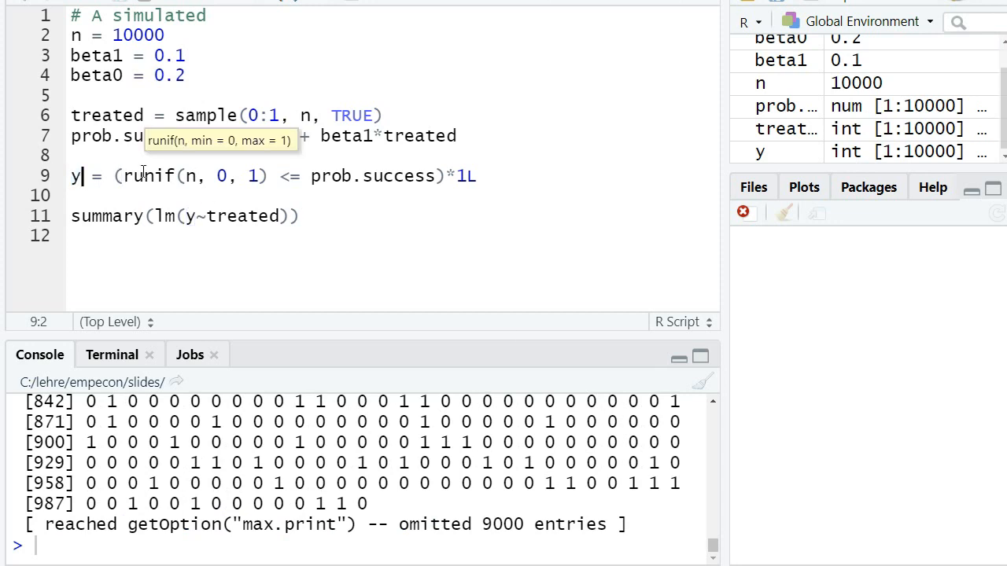
- Evaluate runif(n, 0, 1), its comparison with prob.success, and the full 0/1 expression piece by piece
left_click_drag(124, 176, 263, 175)
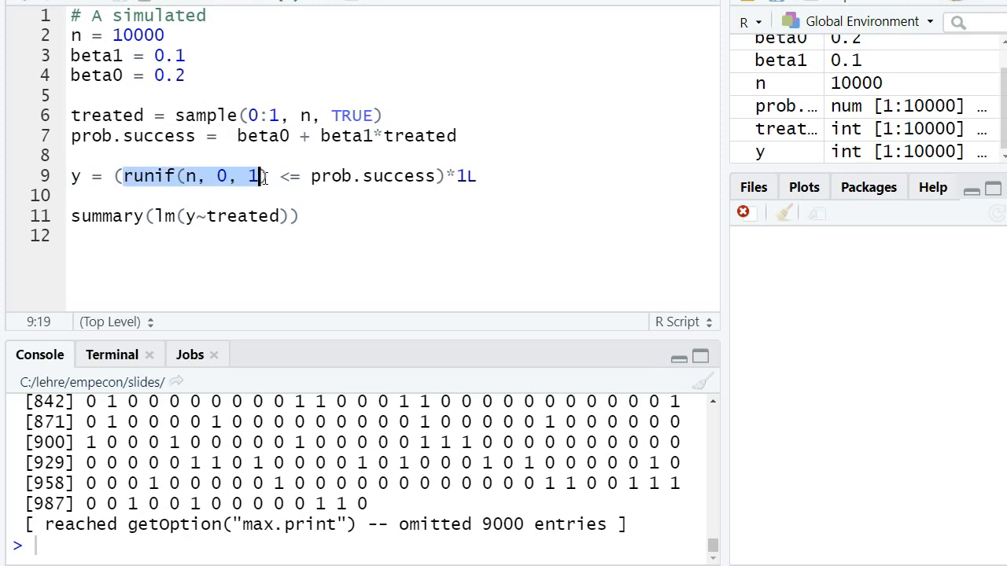
key("ctrl+Return")
left_click(267, 176)
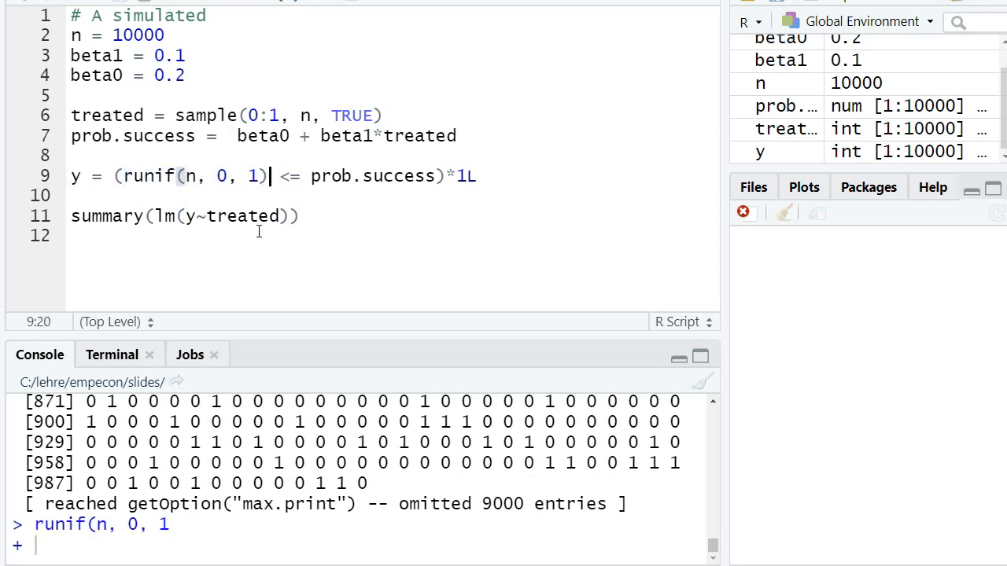
key("Escape")
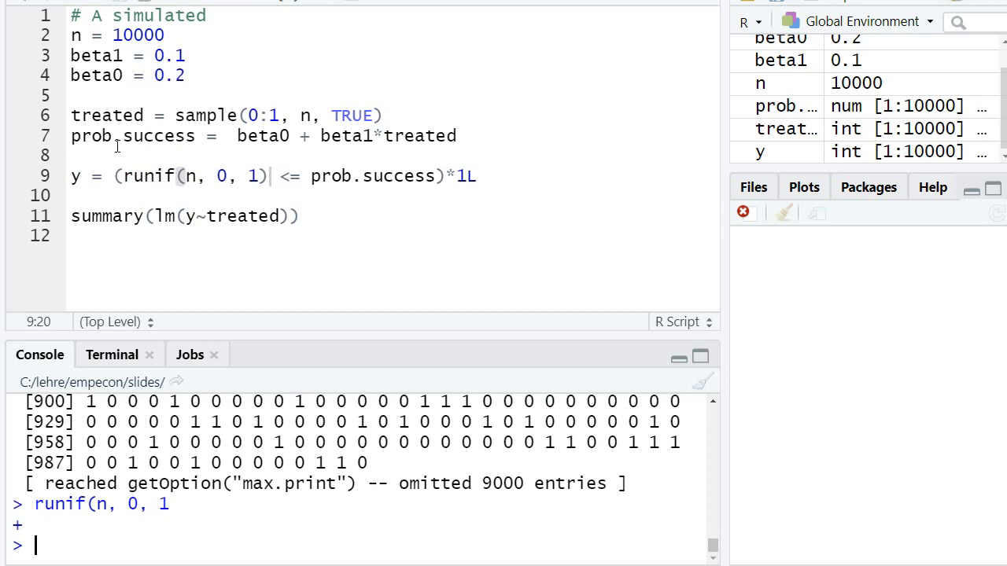
left_click_drag(123, 175, 269, 176)
key("ctrl+Return")
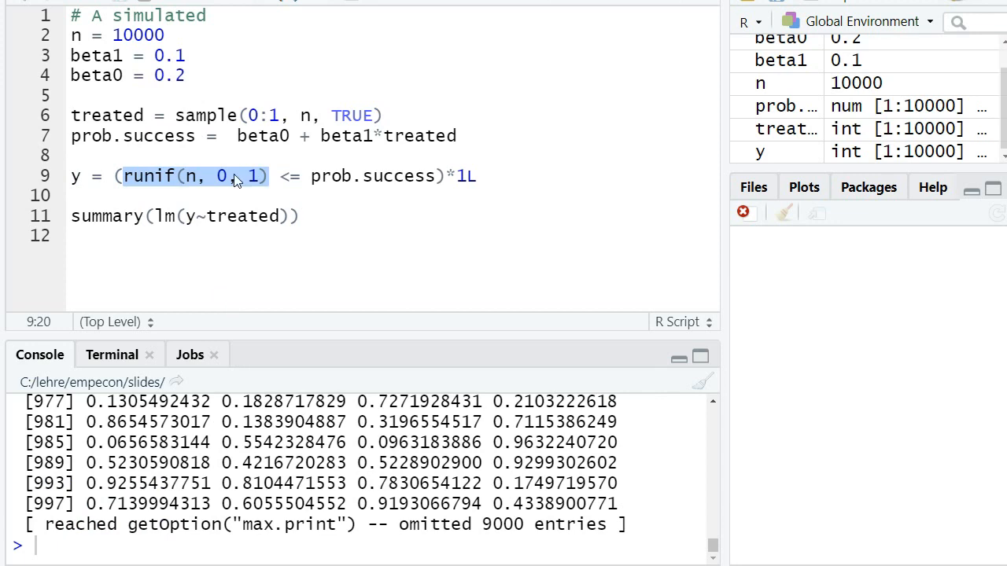
left_click(202, 163)
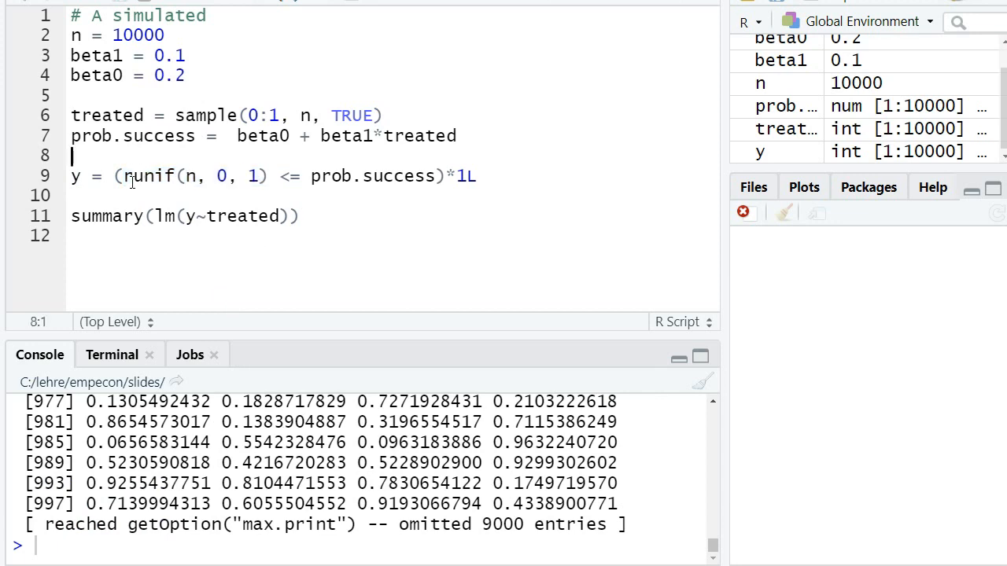
left_click_drag(124, 175, 438, 179)
key("ctrl+Return")
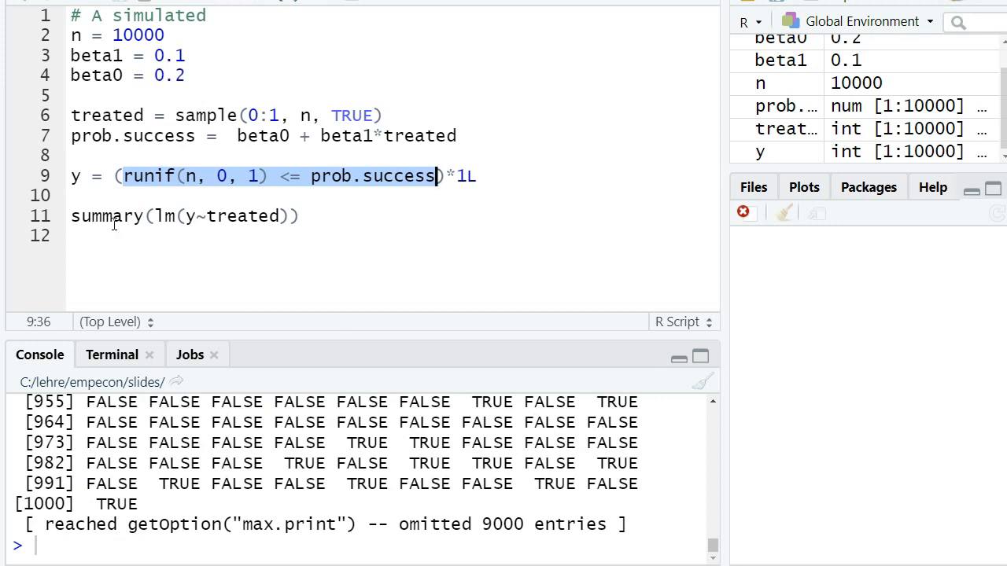
left_click_drag(115, 176, 481, 176)
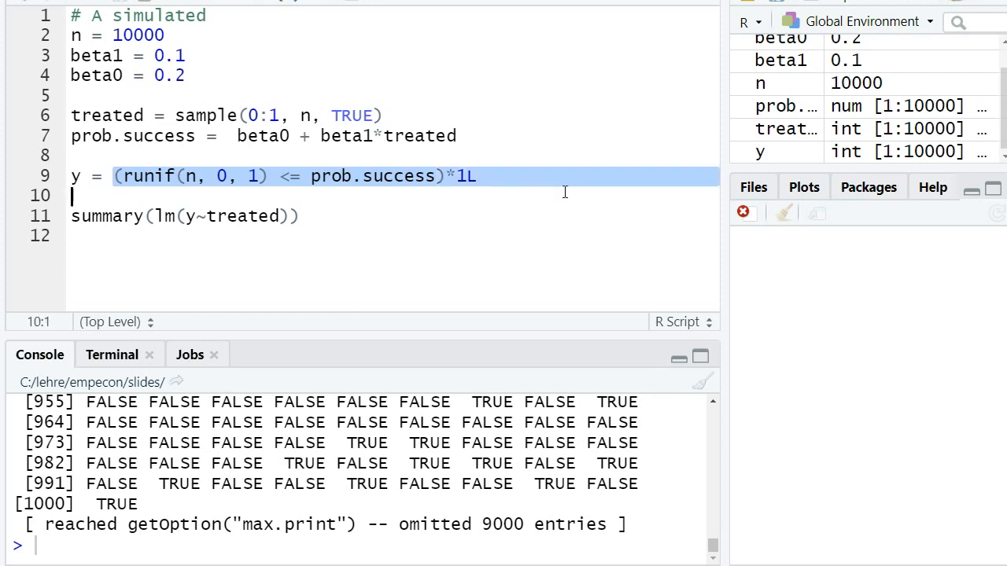
key("ctrl+Return")
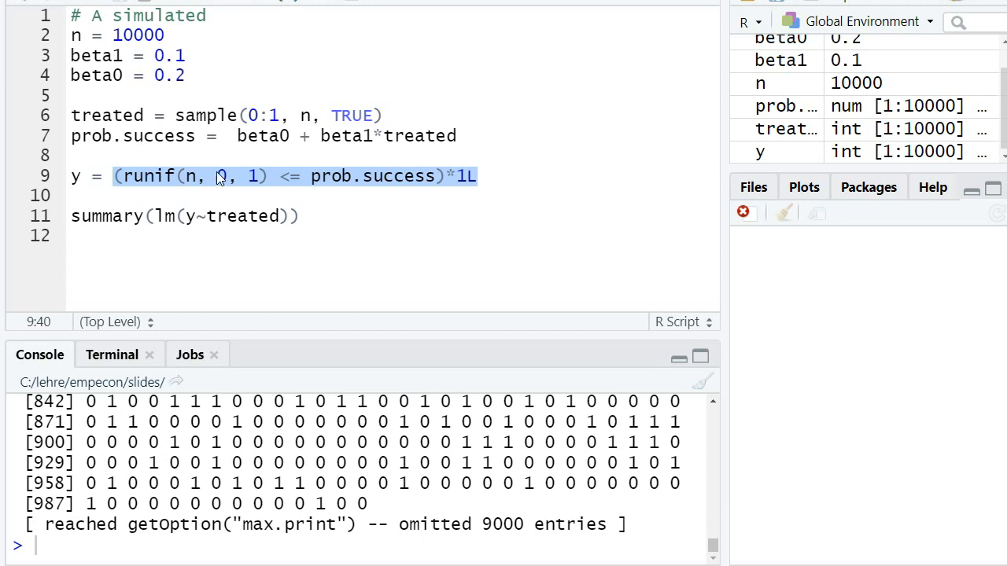
- Append L to make y multiply by 1L, then add blank lines below
left_click(475, 176)
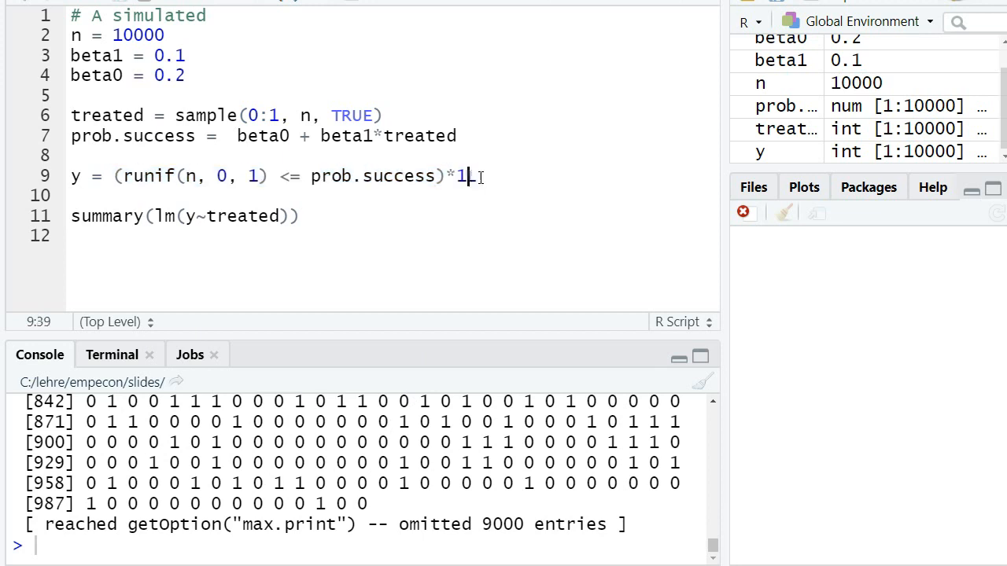
key("End")
left_click(151, 175)
key("Down")
key("Return")
key("Return")
- Write the data.frame(y, treated) %>% group_by(treated) %>% summarize(mean(y)) pipeline
key("Up")
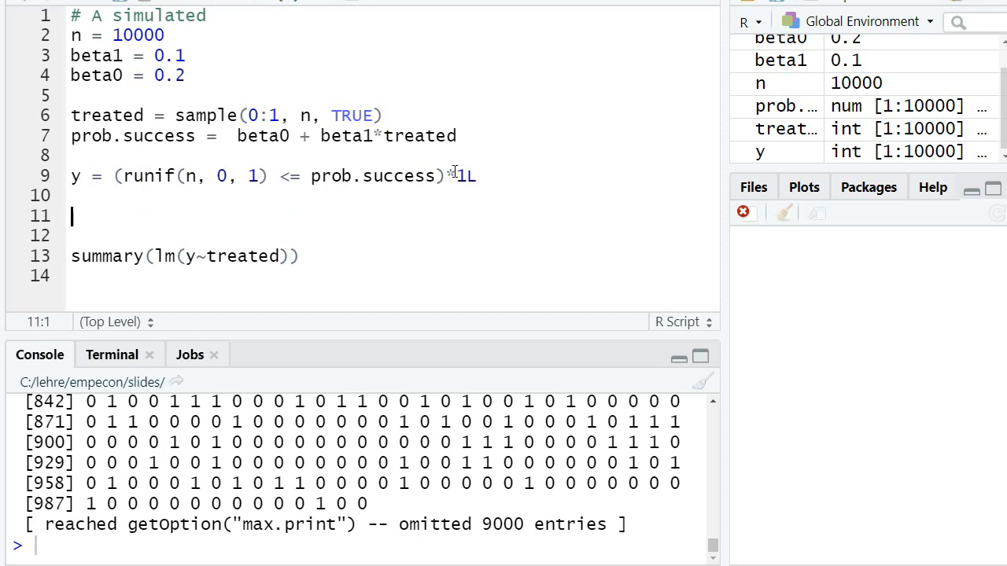
type("da")
type("a.g")
key("BackSpace")
type("frame(y, treated")
key("End")
type("%>%")
key("Return")
type("grpoup")
key("BackSpace")
key("BackSpace")
key("BackSpace")
key("BackSpace")
type("oup_by(treated")
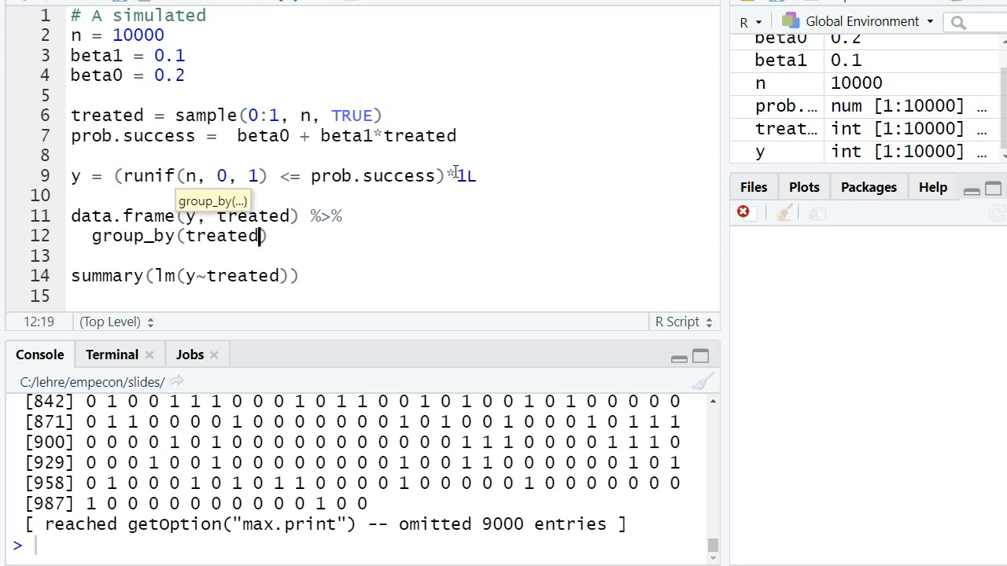
key("End")
type("%>%")
key("Return")
type("summarize(")
key("Return")
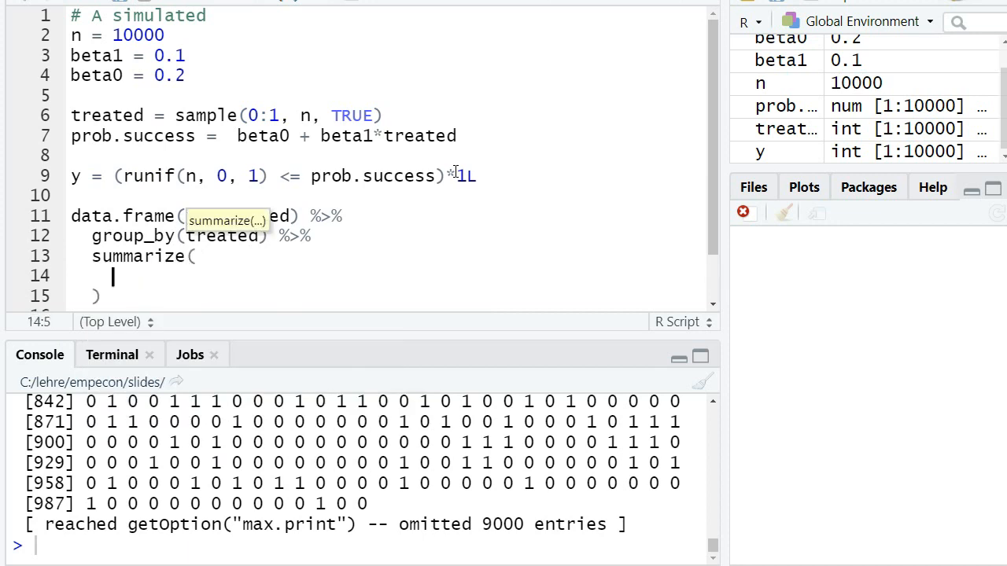
type("y")
key("BackSpace")
type("mean(y)")
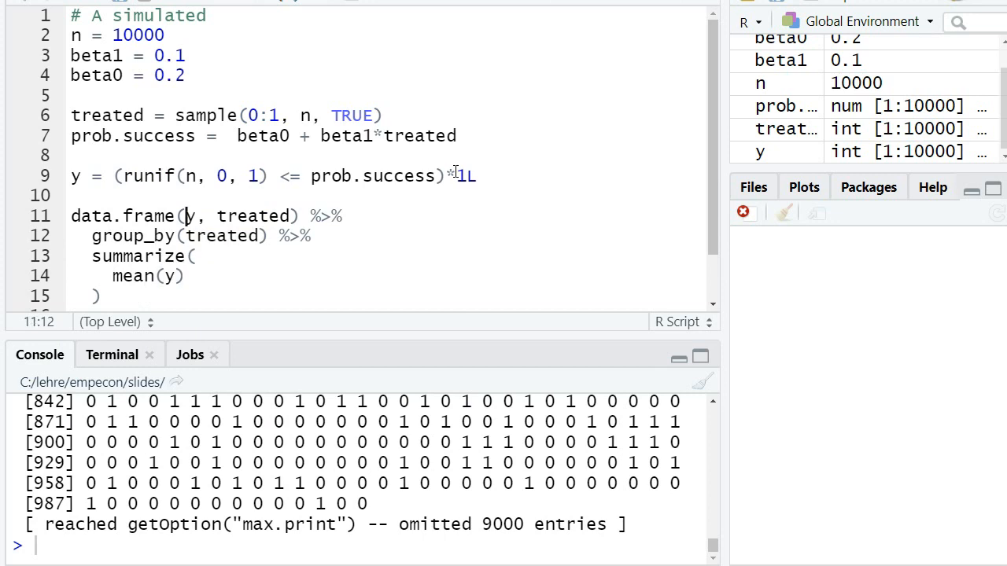
- Add a library(dplyr) line above the pipeline and load the package
left_click(191, 195)
key("Return")
type("library(dplyr")
key("ctrl+Return")
key("ctrl+Return")
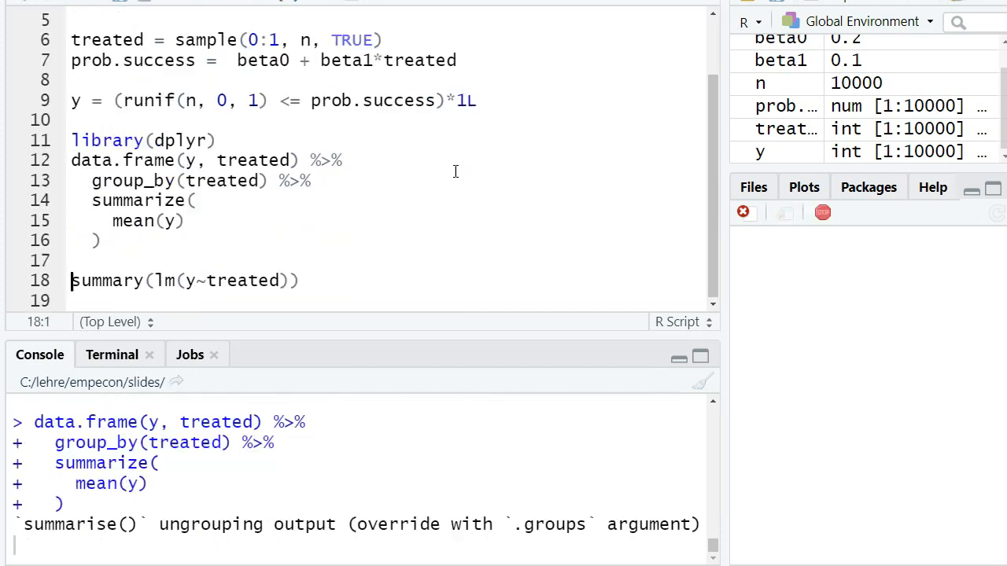
- Run the grouped mean pipeline and delete the blank line above the y line
left_click(268, 501)
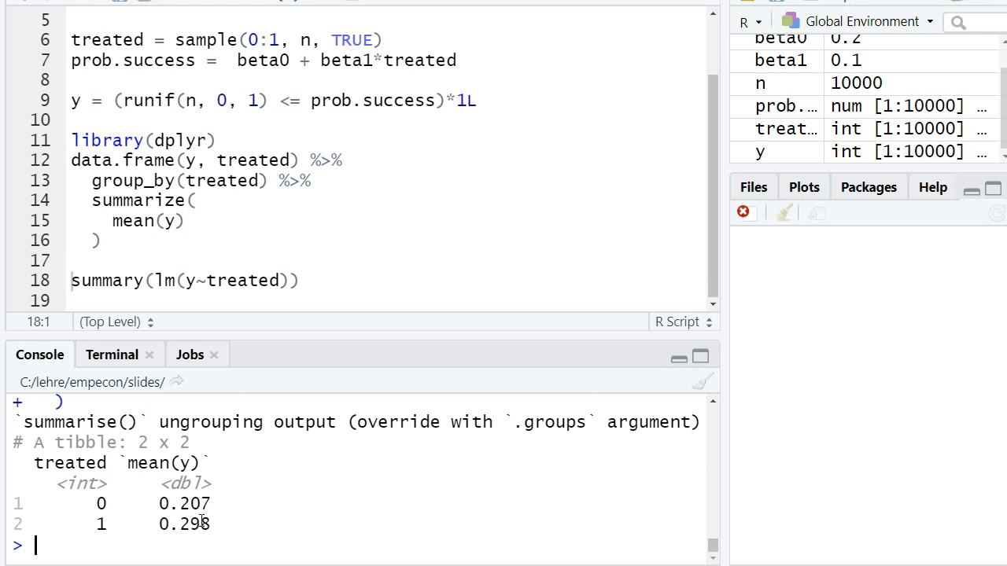
left_click(134, 100)
left_click(124, 78)
key("BackSpace")
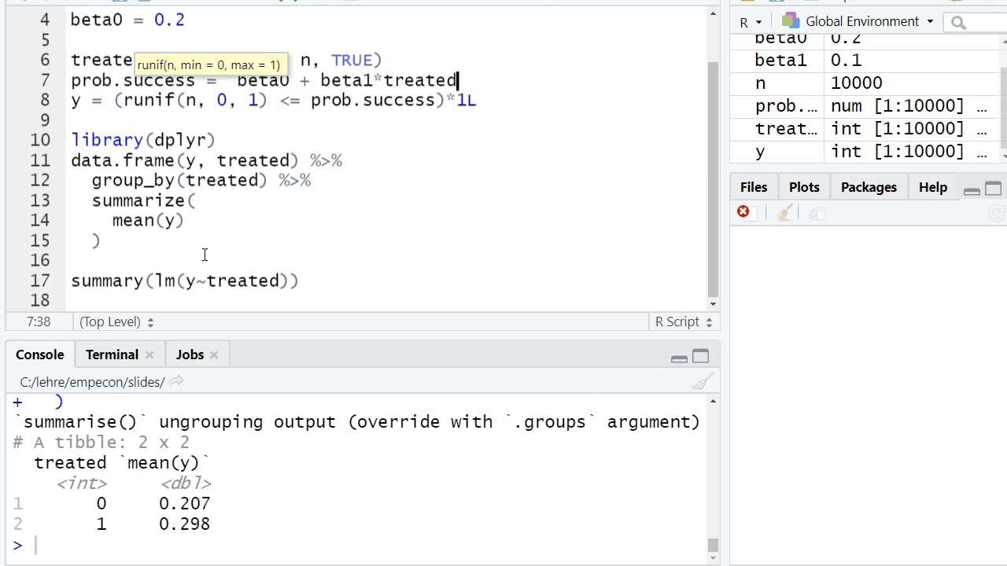
left_click(187, 281)
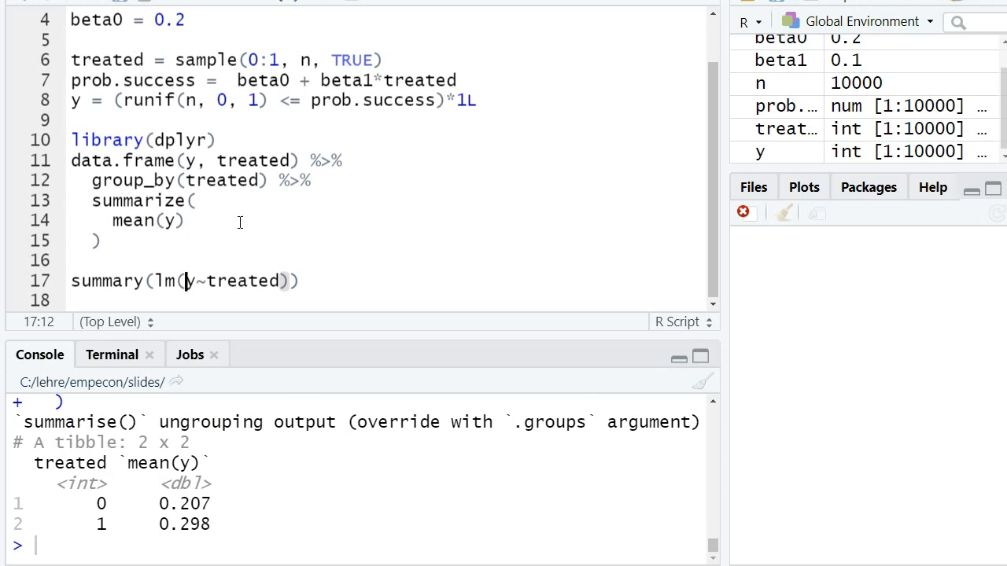
mouse_move(146, 101)
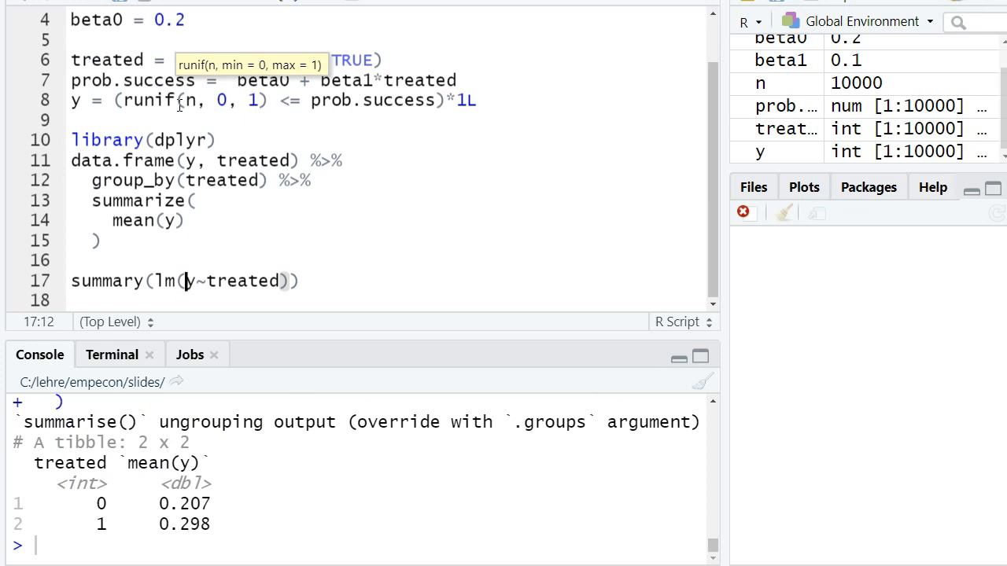
- Run summary(lm(y~treated)) to get intercept 0.207 and treated effect 0.0908
key("ctrl+Return")
scroll(424, 493, "up", 2)
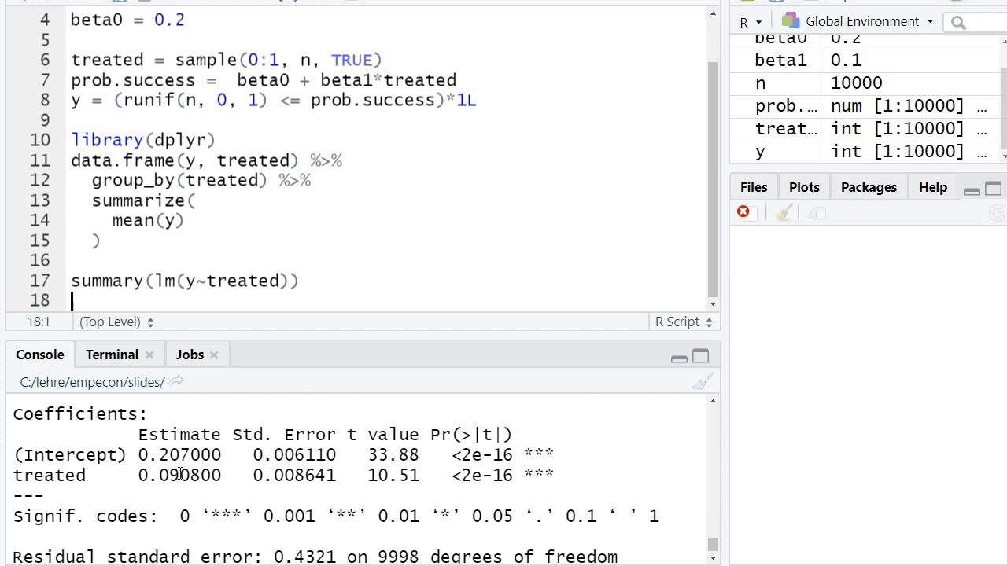
scroll(209, 144, "up", 3)
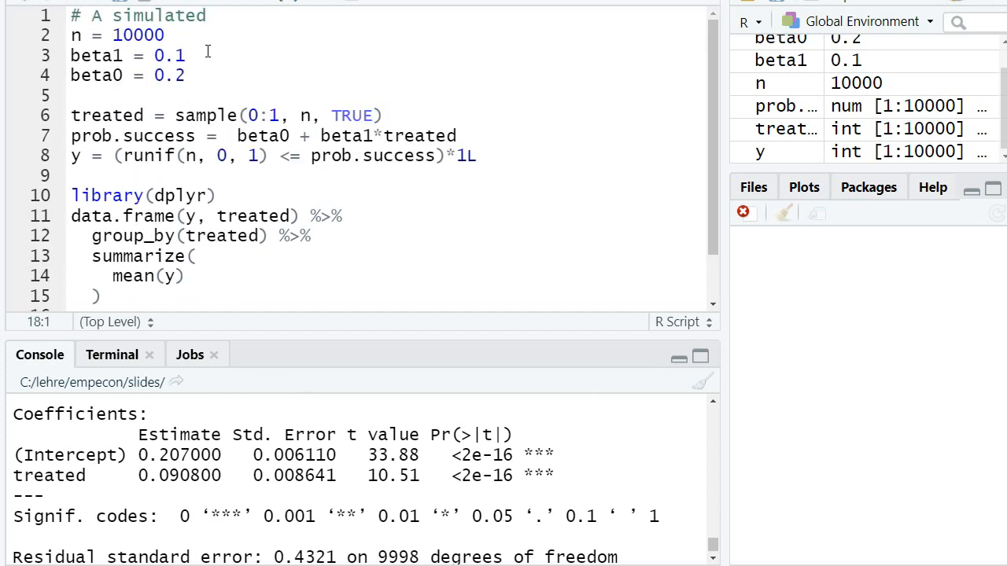
left_click_drag(210, 57, 212, 40)
- Raise n to 100000 and rerun the whole script from line 2
left_click(221, 35)
type("0")
key("Left")
key("Home")
key("shift+Down")
key("shift+Down")
key("ctrl+shift+End")
key("ctrl+Return")
scroll(299, 456, "up", 2)
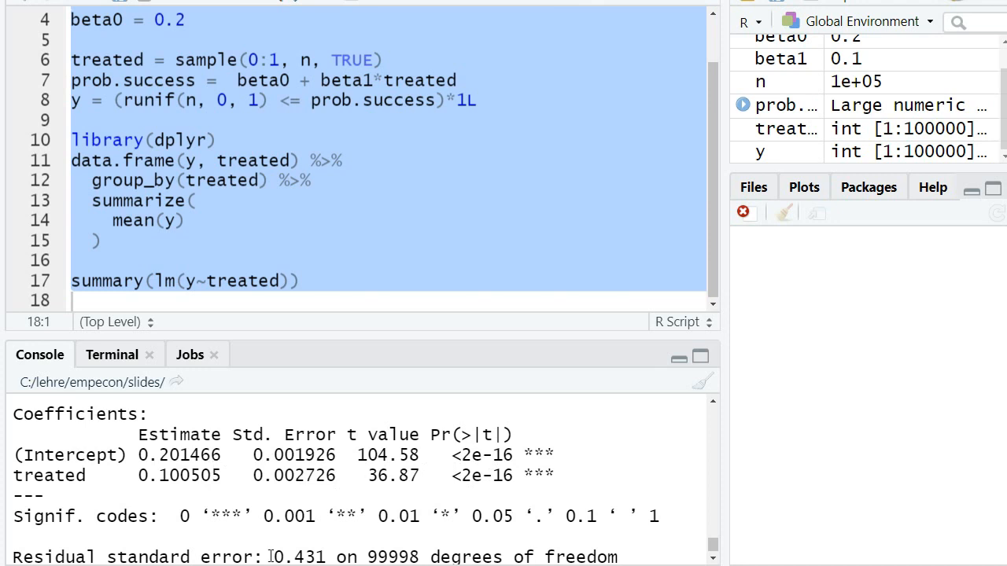
scroll(270, 516, "down", 3)
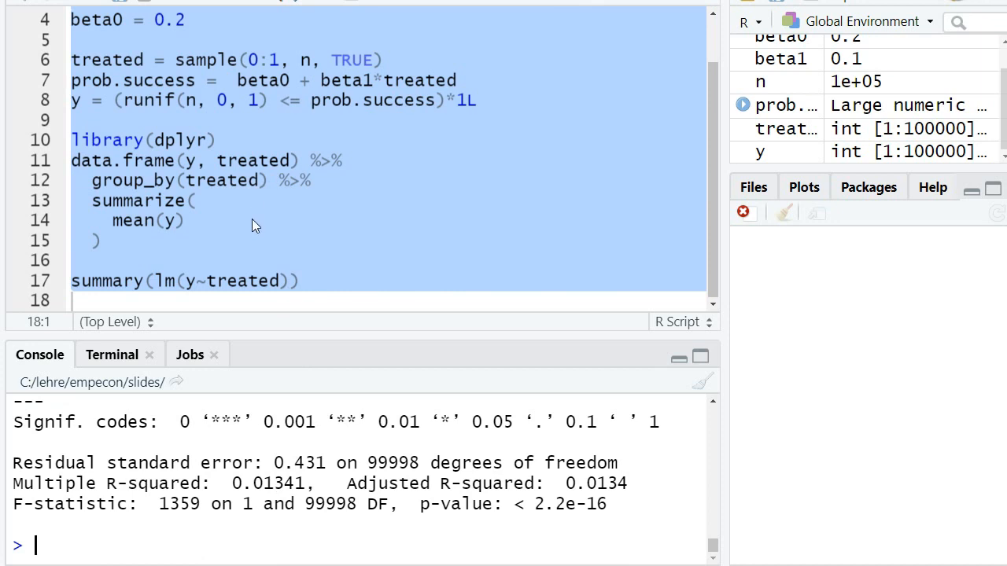
left_click(219, 120)
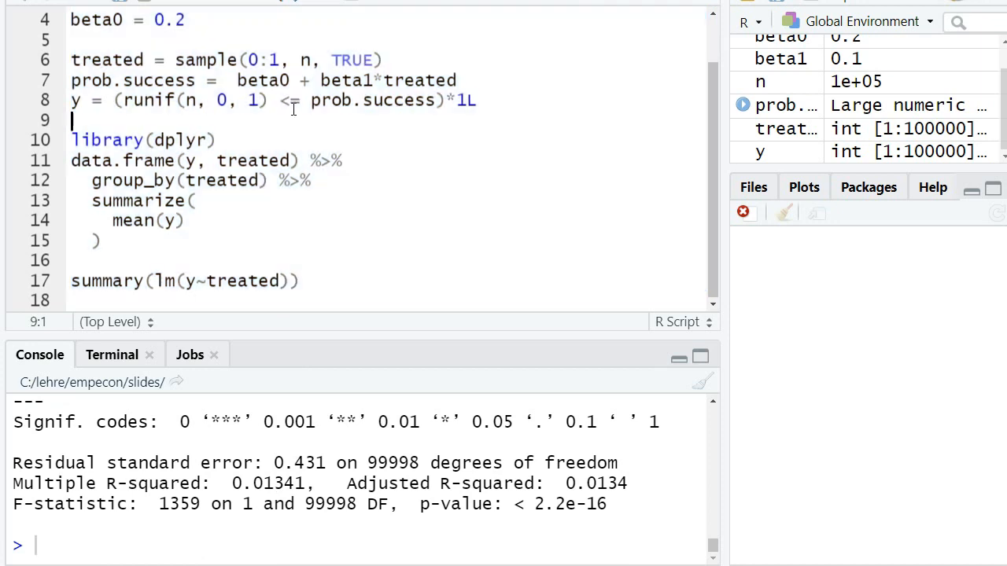
scroll(240, 98, "up", 3)
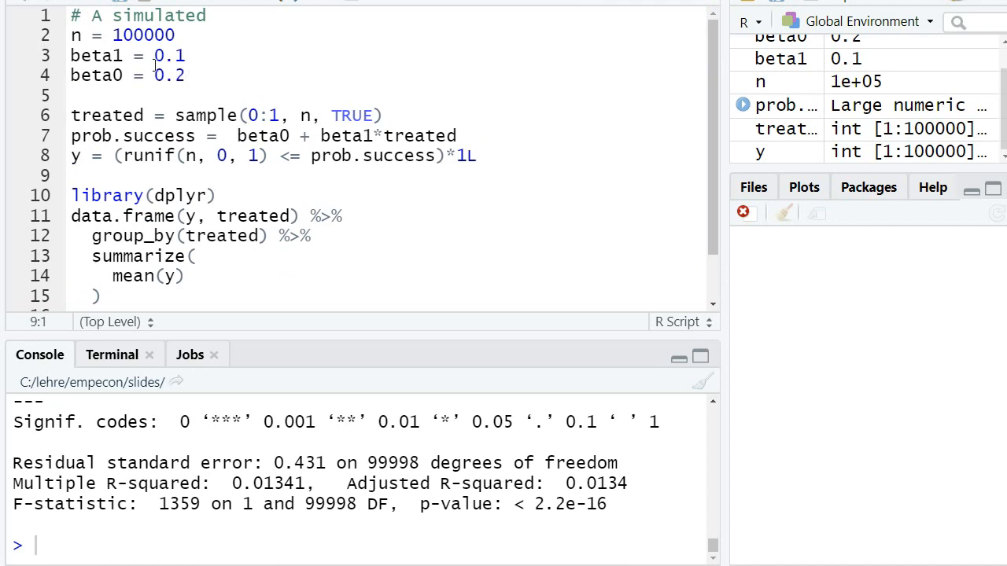
left_click(385, 136)
left_click_drag(186, 76, 158, 79)
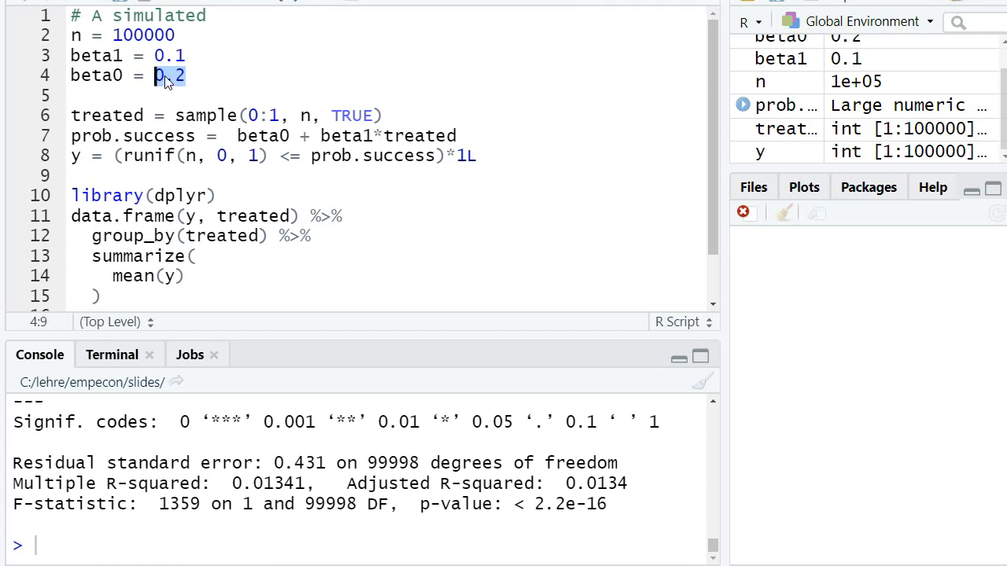
left_click(167, 75)
left_click_drag(167, 76, 184, 75)
left_click(260, 216)
scroll(251, 221, "down", 3)
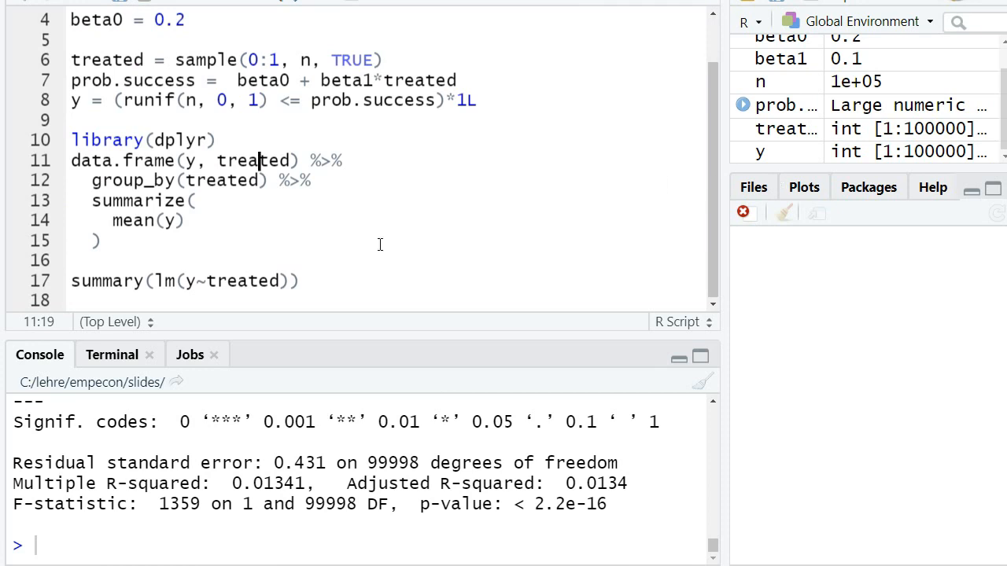
- Add head(y) after the regression line and print the first outcomes
left_click(310, 281)
key("Return")
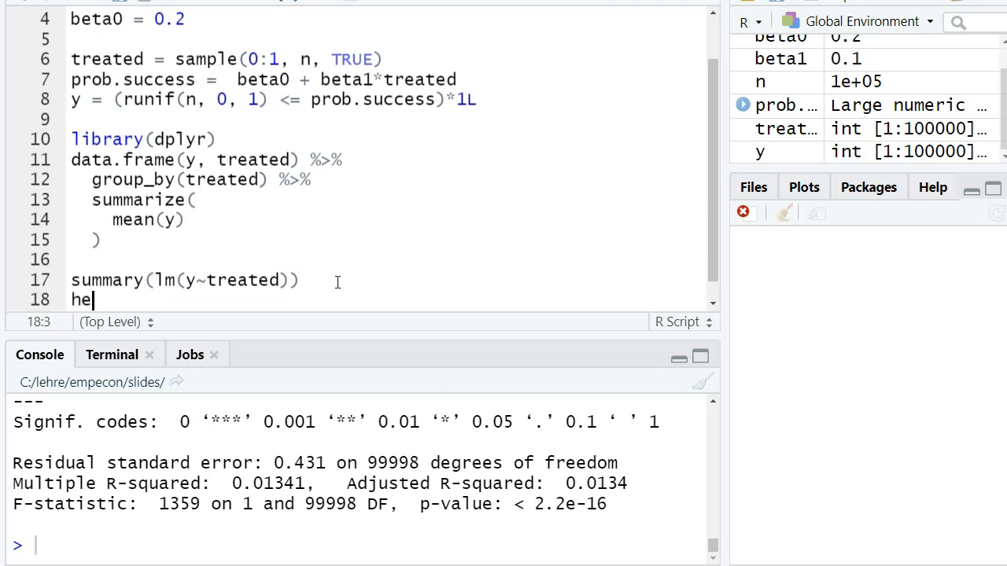
type("head(y")
key("ctrl+Return")
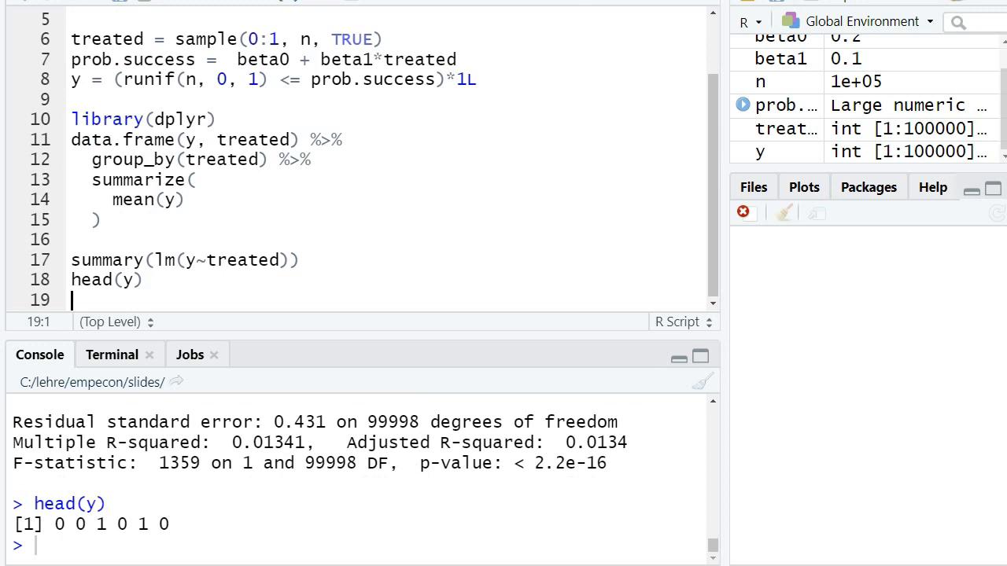
scroll(225, 145, "up", 4)
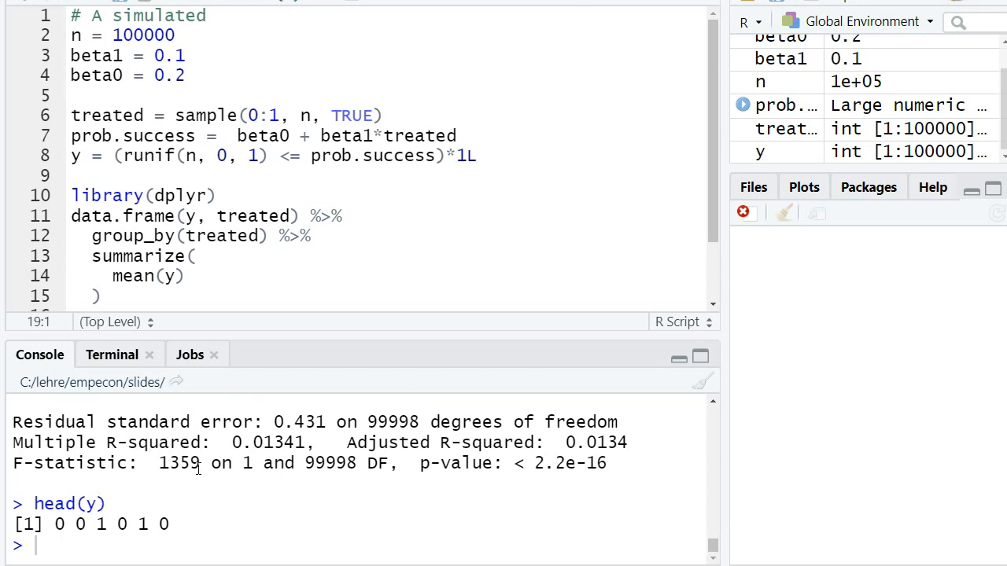
scroll(212, 467, "up", 1)
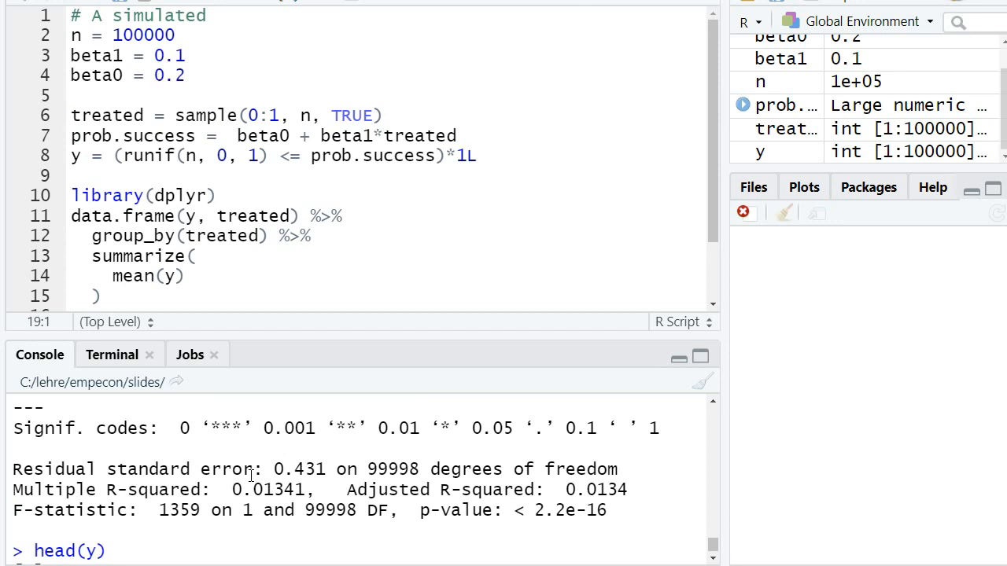
left_click(384, 136)
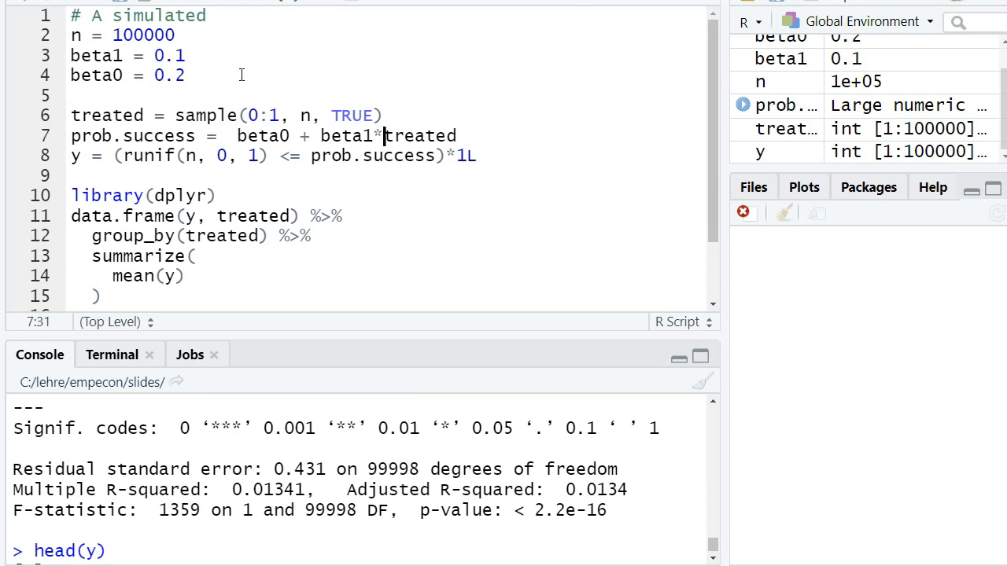